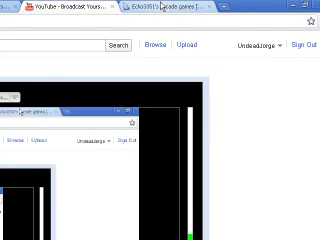
click(161, 7)
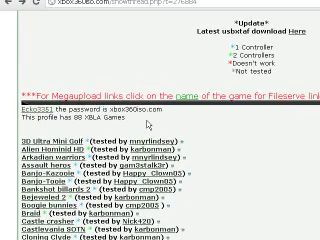
drag(147, 124, 22, 108)
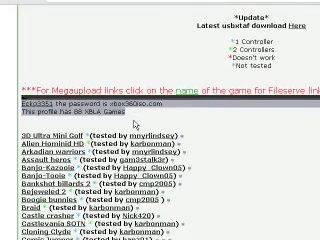
click(133, 123)
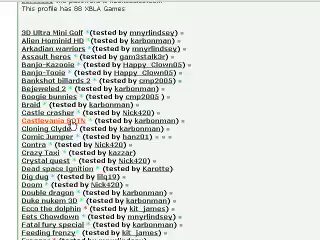
scroll(46, 124, down, 5)
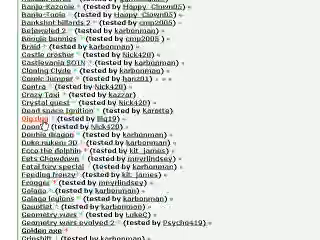
scroll(46, 124, down, 5)
scroll(46, 124, down, 5)
scroll(46, 124, down, 5)
scroll(46, 124, down, 5)
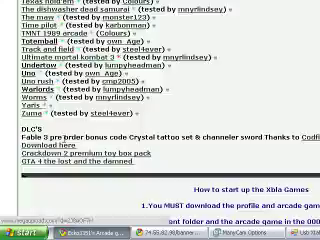
scroll(50, 130, up, 10)
scroll(46, 124, up, 8)
scroll(46, 124, up, 8)
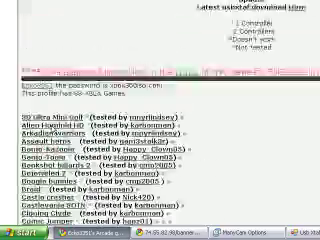
scroll(46, 124, up, 5)
scroll(46, 124, down, 5)
scroll(46, 124, down, 5)
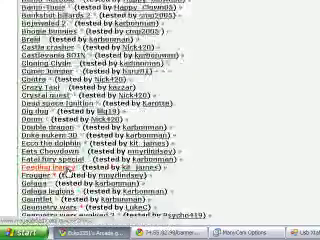
scroll(46, 124, down, 3)
scroll(46, 124, down, 4)
scroll(46, 124, down, 3)
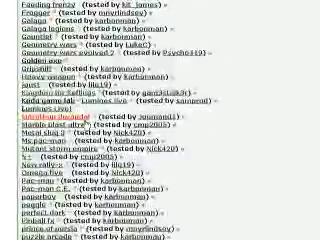
scroll(46, 124, up, 3)
scroll(46, 124, up, 4)
scroll(46, 124, up, 5)
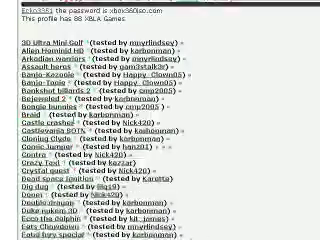
scroll(46, 124, down, 8)
scroll(46, 124, down, 5)
scroll(46, 124, down, 5)
scroll(46, 124, down, 5)
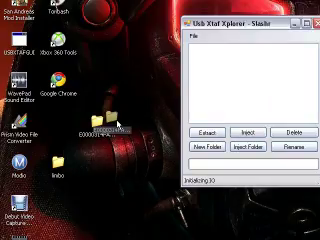
Select the E0000314FA661940 profile folder icon on the desktop.
click(97, 122)
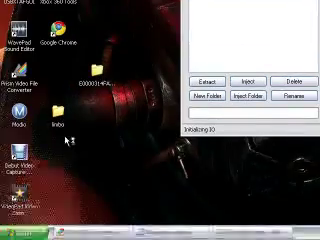
Briefly open and close the limbo and E0000314FA661940 desktop folders.
double_click(62, 118)
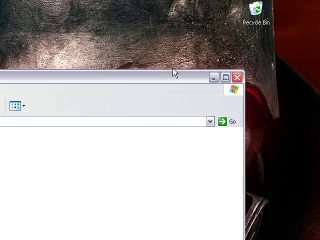
click(238, 80)
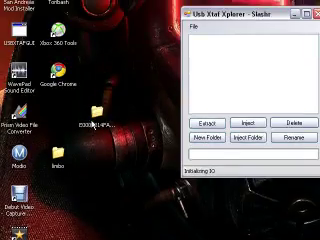
double_click(96, 70)
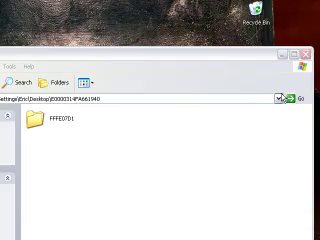
click(305, 55)
Drag the 584109D1 game folder toward the drive listing, then reopen E0000314FA661940.
click(97, 155)
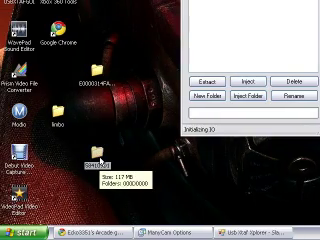
drag(97, 158, 100, 165)
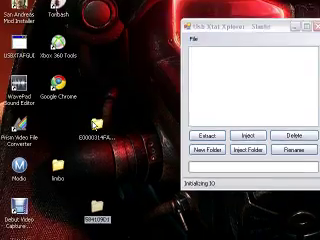
double_click(96, 70)
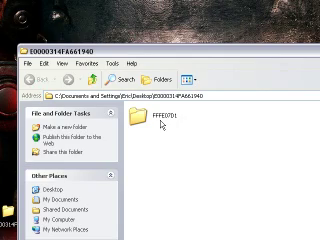
Check FFFE07D1's 00010000 folder, then switch to Chrome's YouTube webcam recording page.
double_click(140, 117)
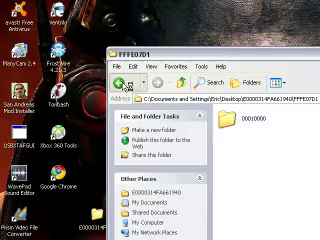
click(125, 82)
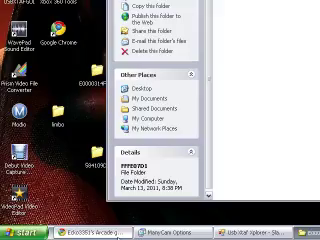
click(90, 232)
click(160, 8)
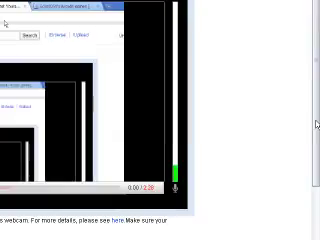